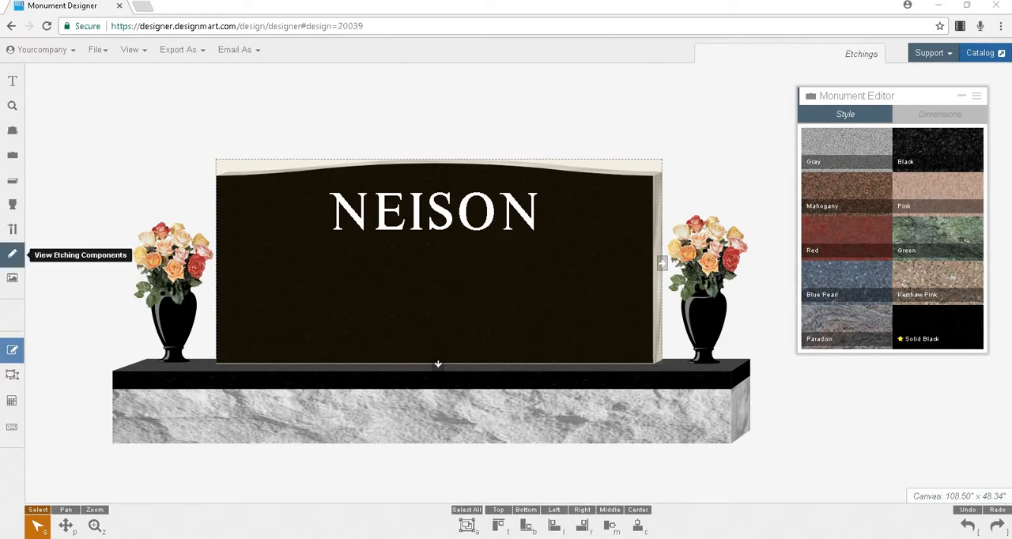
- Browse the Angels category of the etching components through to its third page, then close the library
left_click(13, 255)
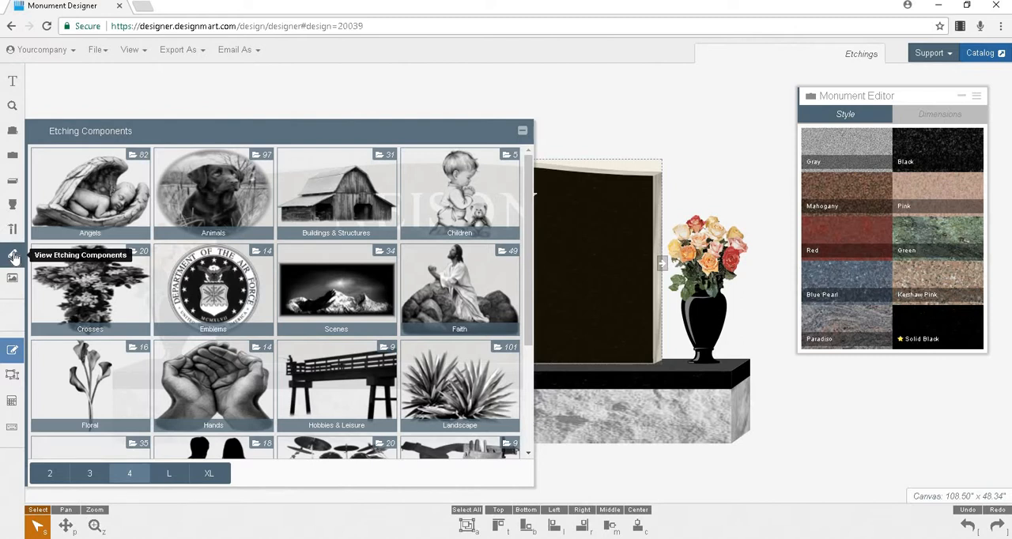
left_click(91, 201)
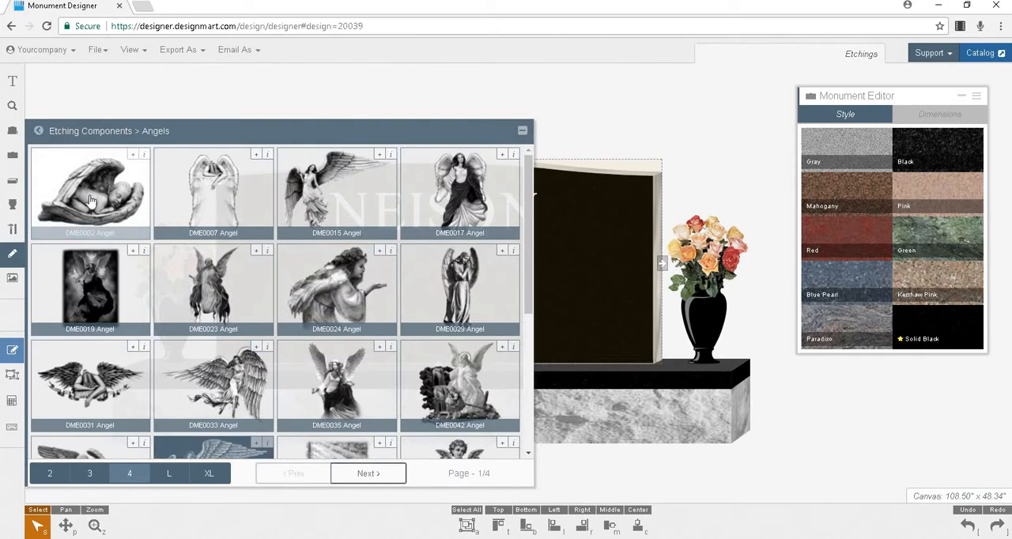
left_click(369, 473)
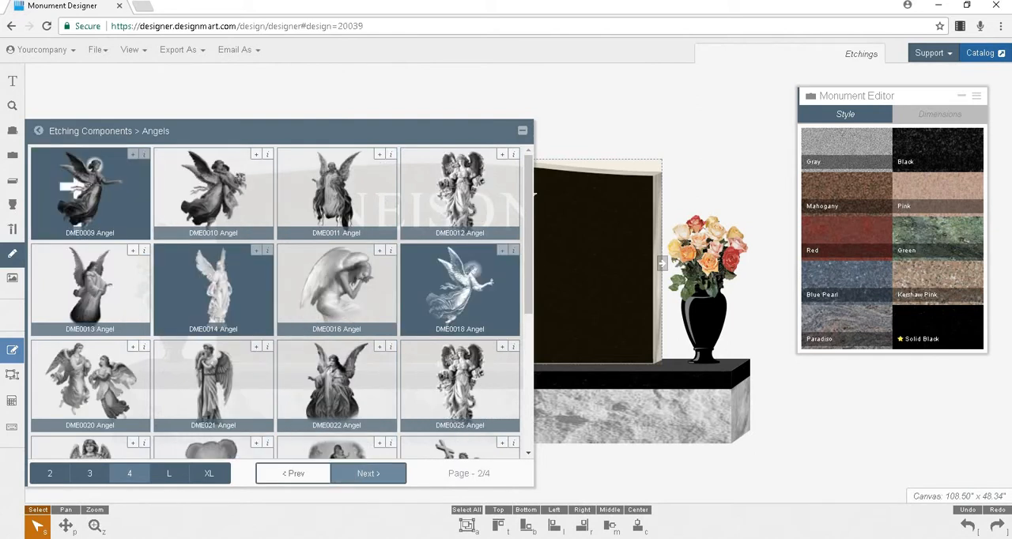
left_click(349, 473)
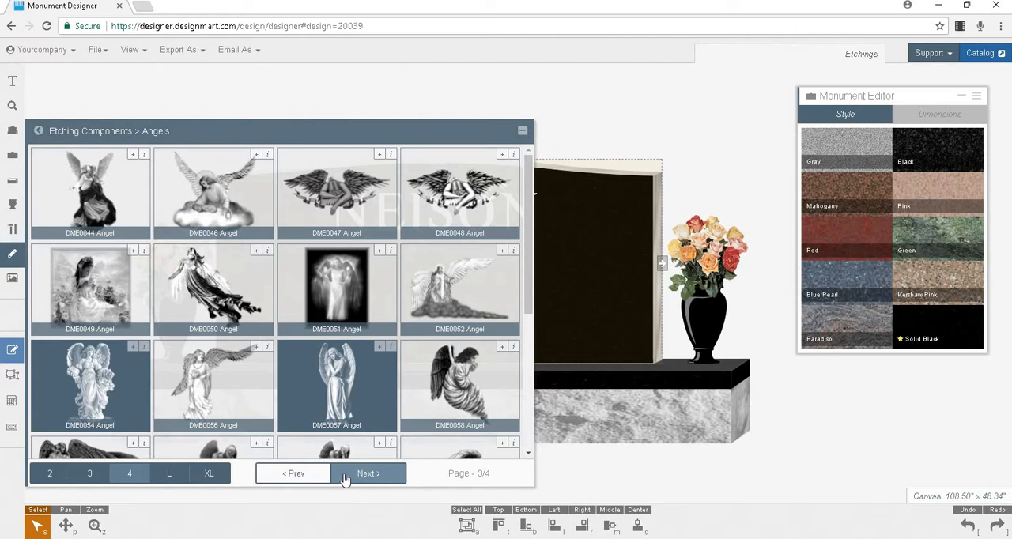
left_click(524, 131)
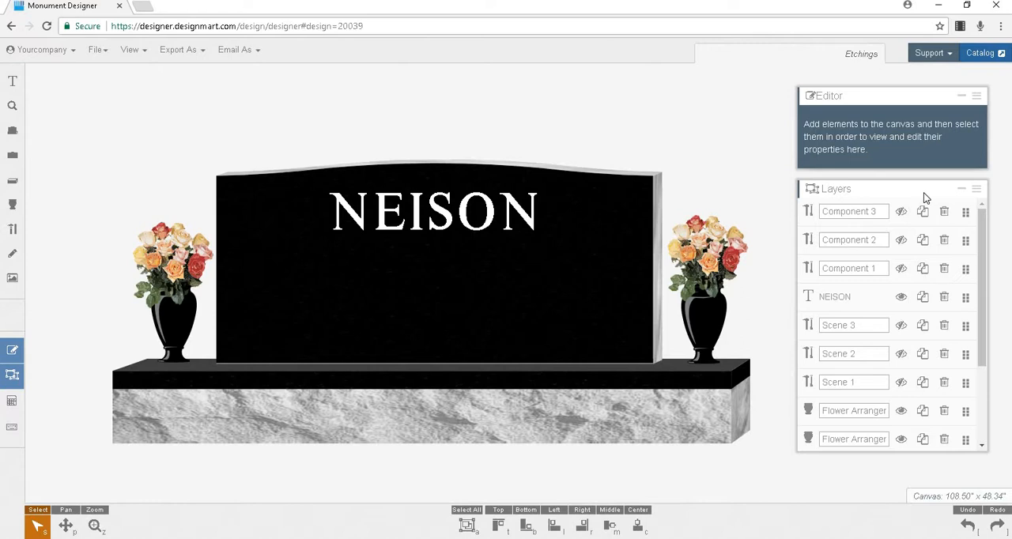
- Preview the Scene 1, Scene 2 and Scene 3 etchings on the monument one at a time, hiding each again
left_click(902, 384)
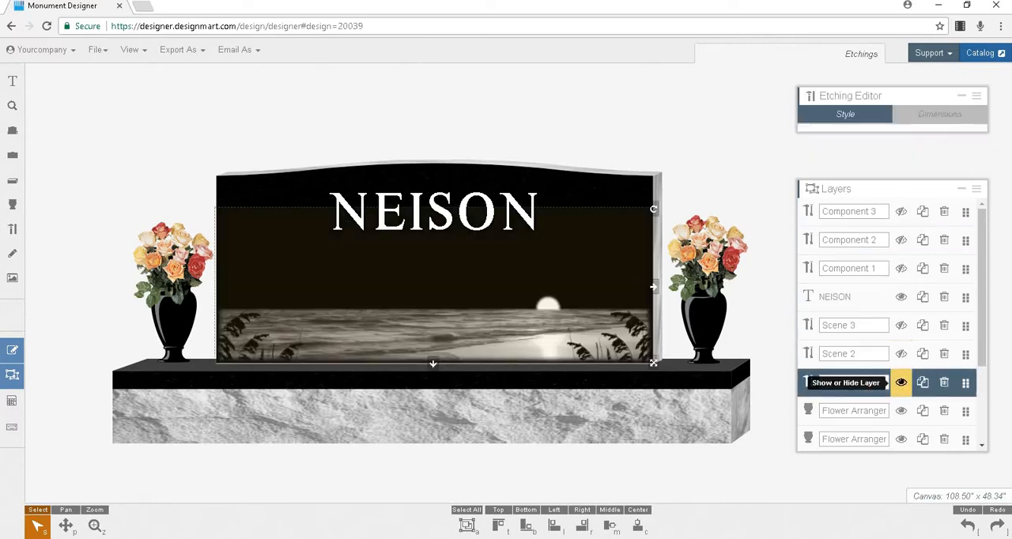
left_click(902, 385)
left_click(901, 355)
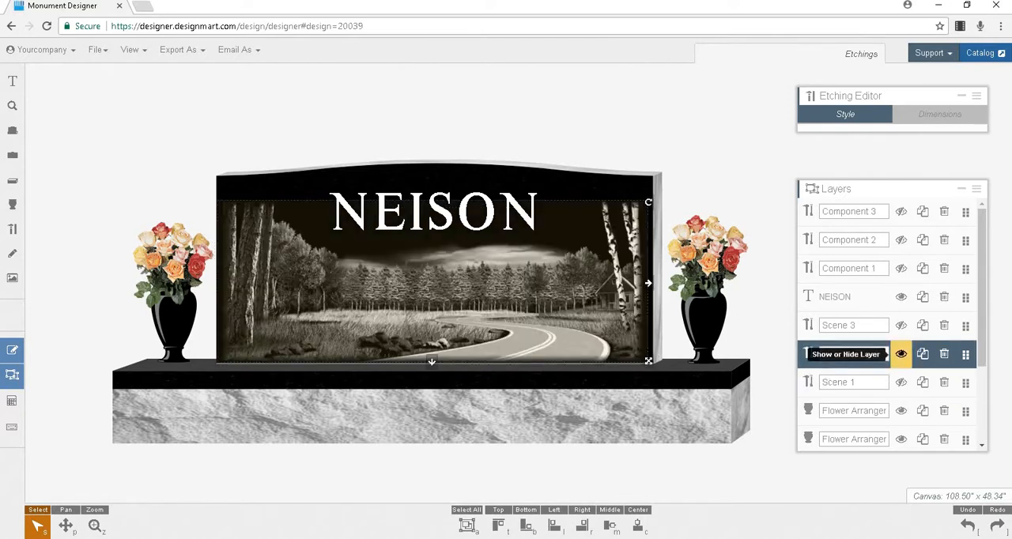
left_click(902, 355)
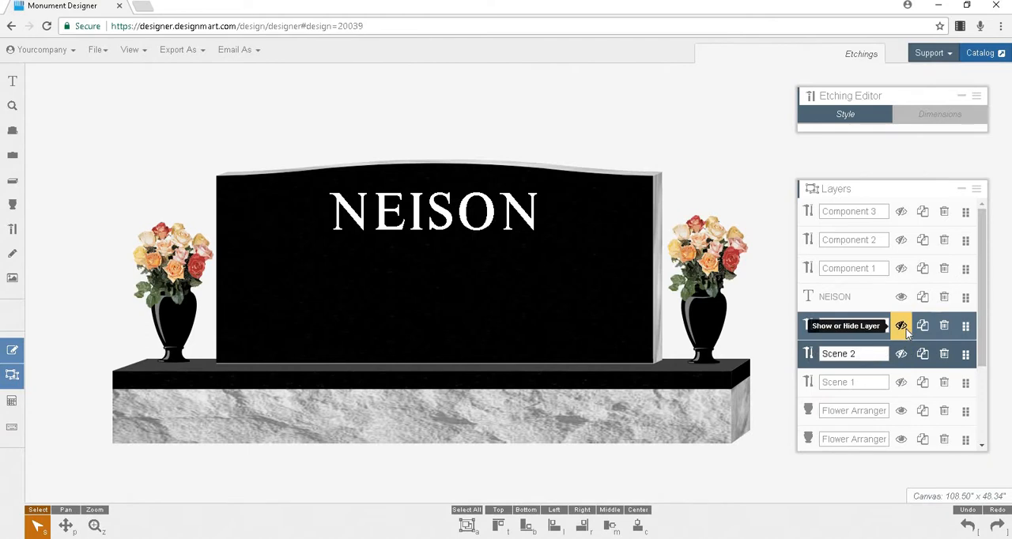
left_click(902, 326)
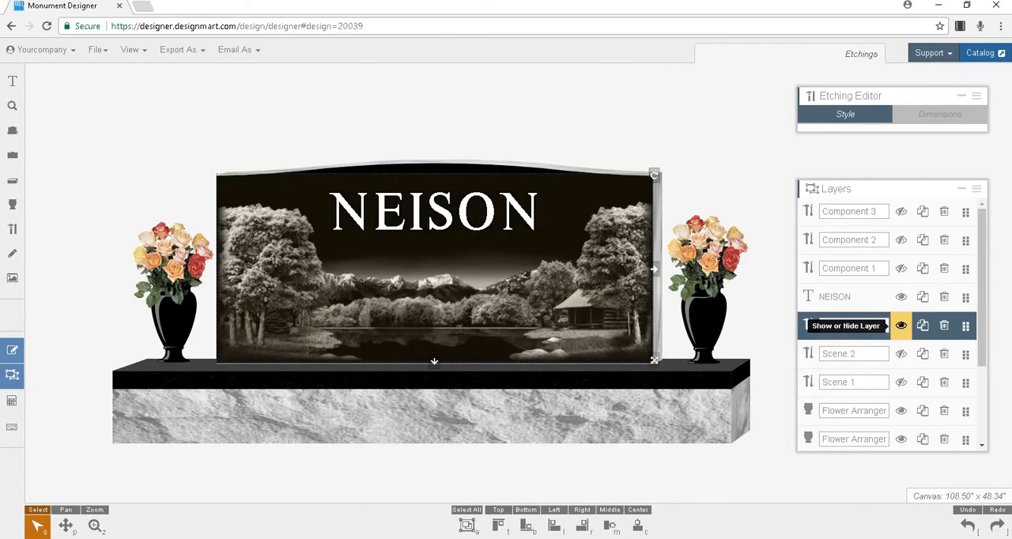
left_click(902, 326)
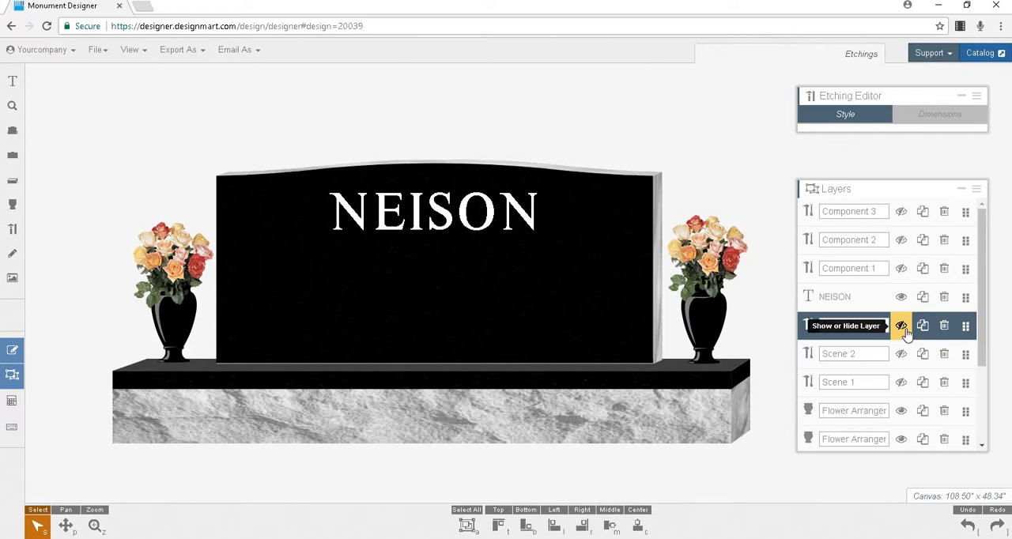
- Preview the wreath, baseball and wedding rings etchings in layers Component 1 to 3 one at a time, hiding each again
left_click(901, 268)
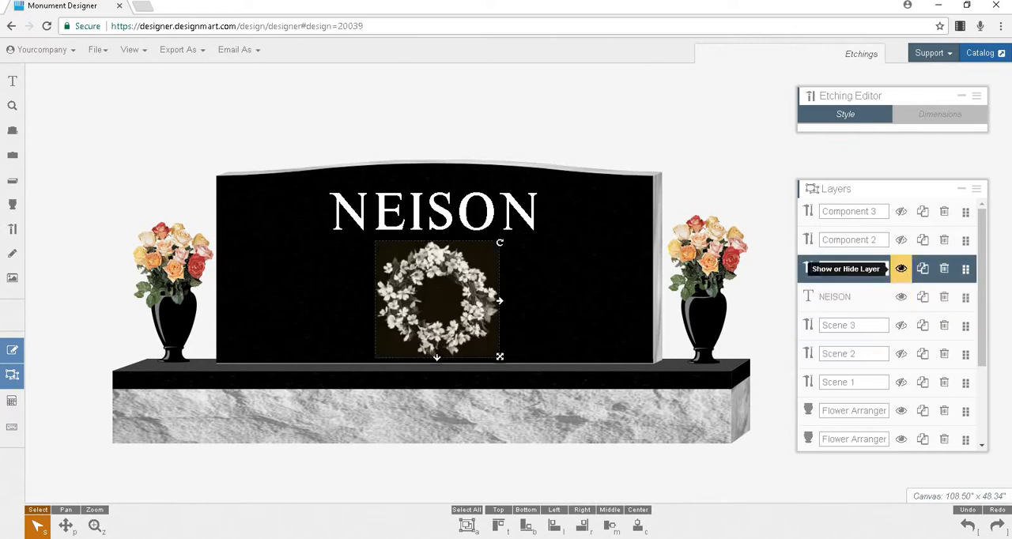
left_click(905, 274)
left_click(905, 244)
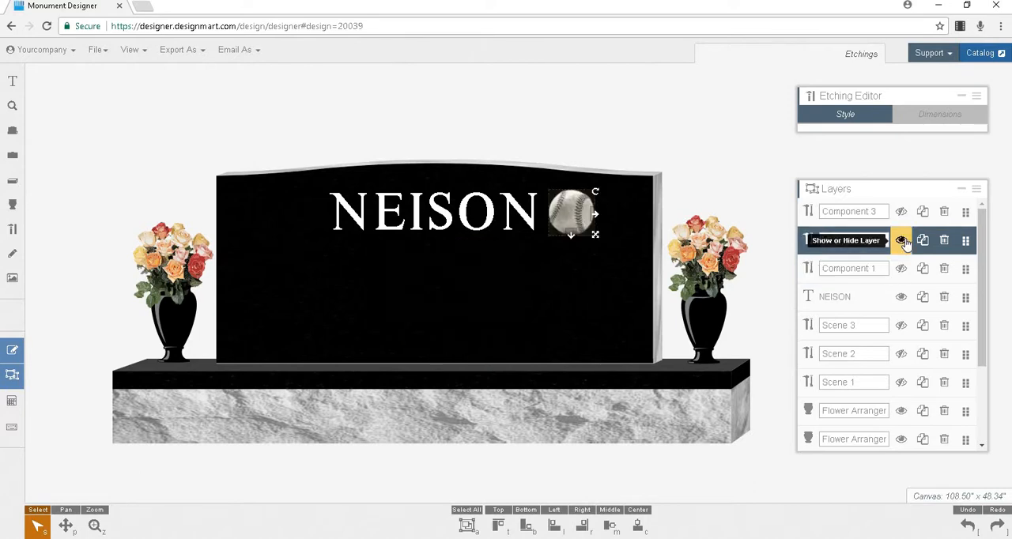
left_click(902, 240)
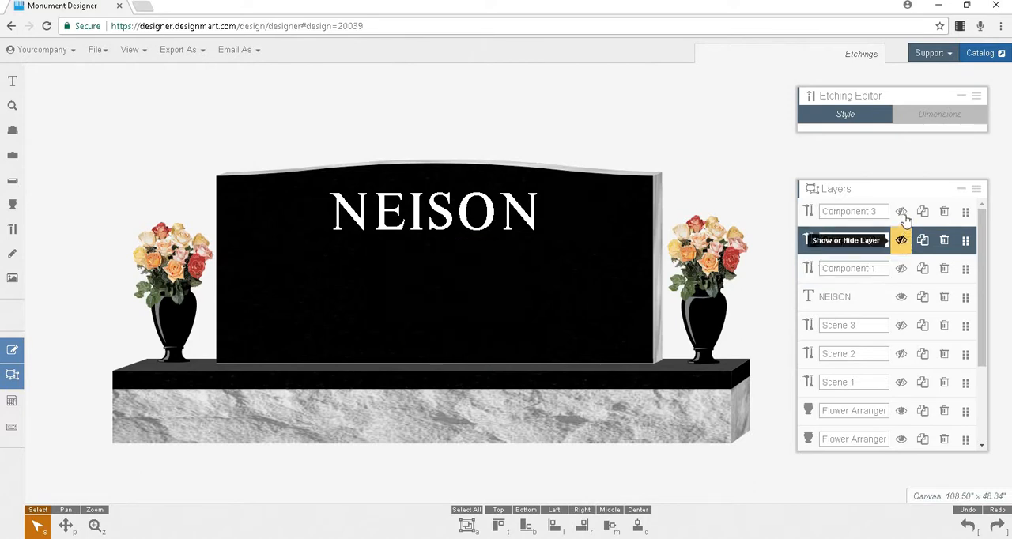
left_click(901, 211)
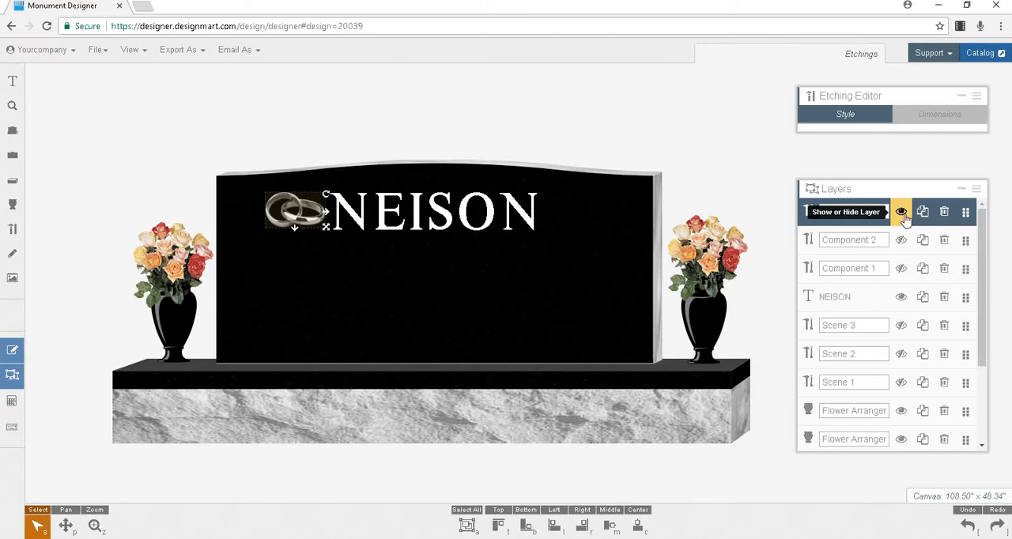
left_click(905, 218)
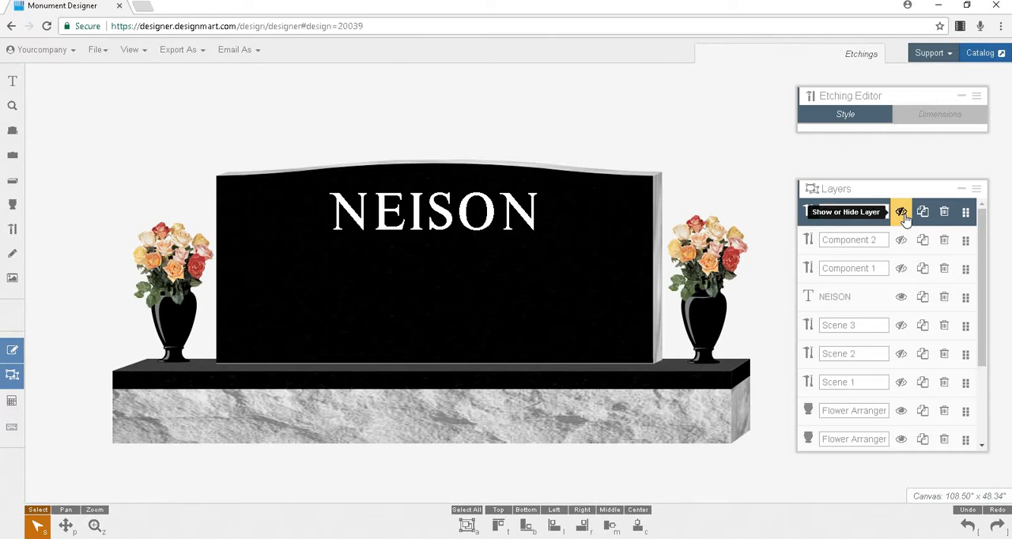
- Show the Scene 2 layer and place the DME0435 Barn etching from Buildings & Structures on its grass field before the tree line
left_click(900, 355)
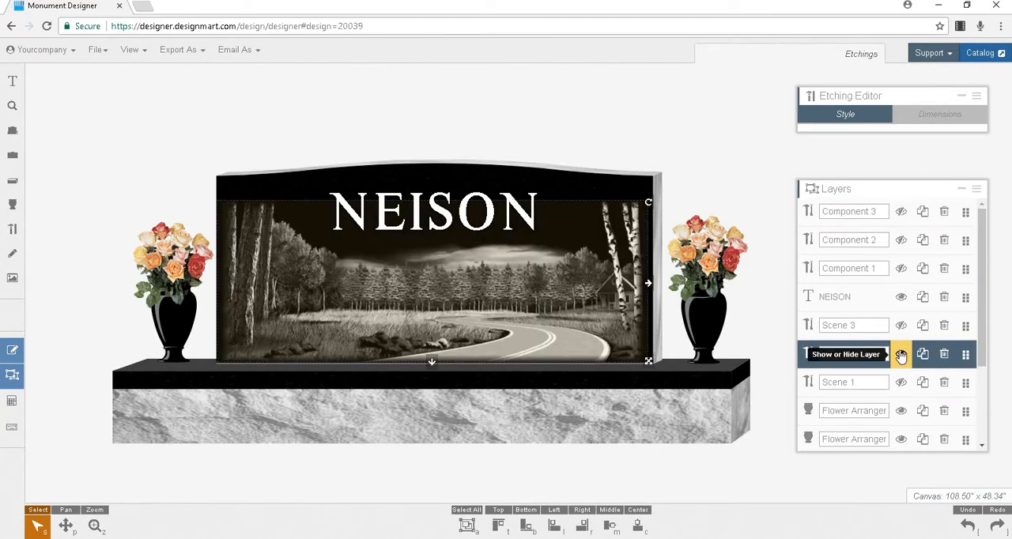
left_click(8, 256)
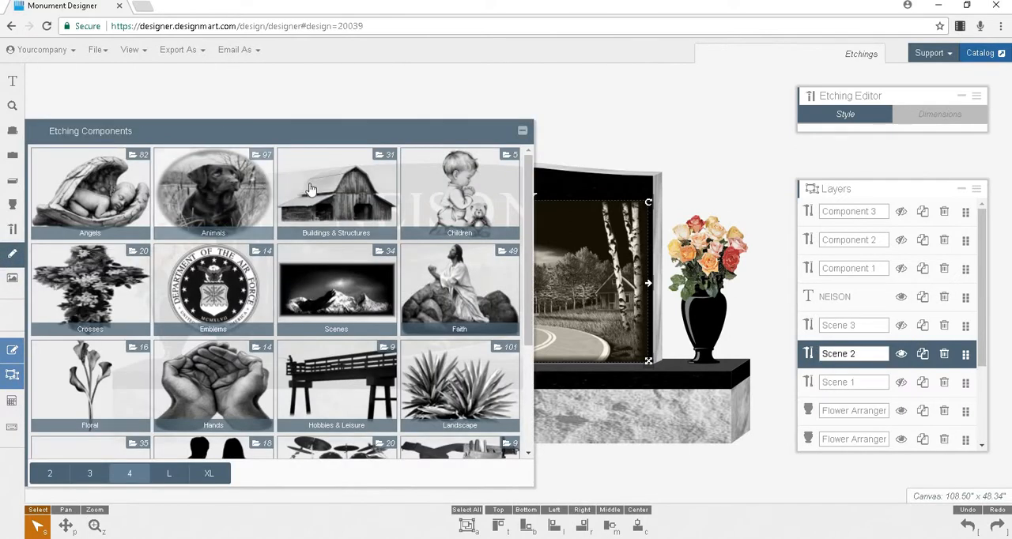
left_click(336, 193)
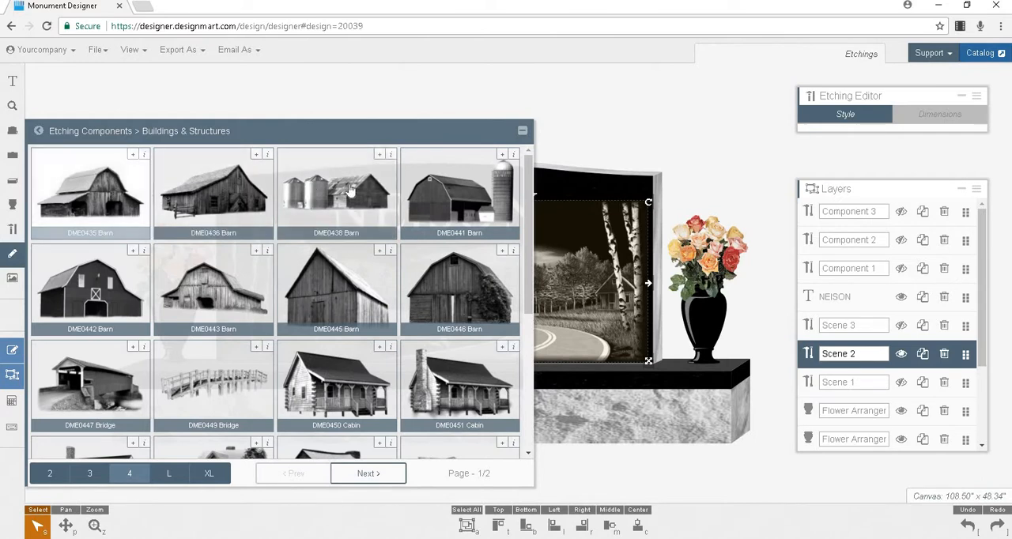
left_click_drag(688, 127, 691, 127)
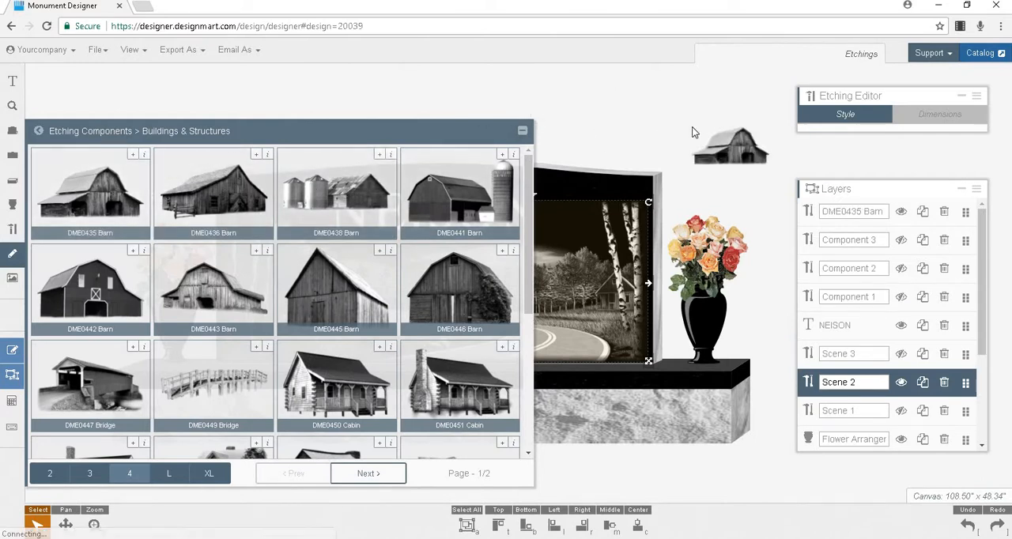
left_click(521, 131)
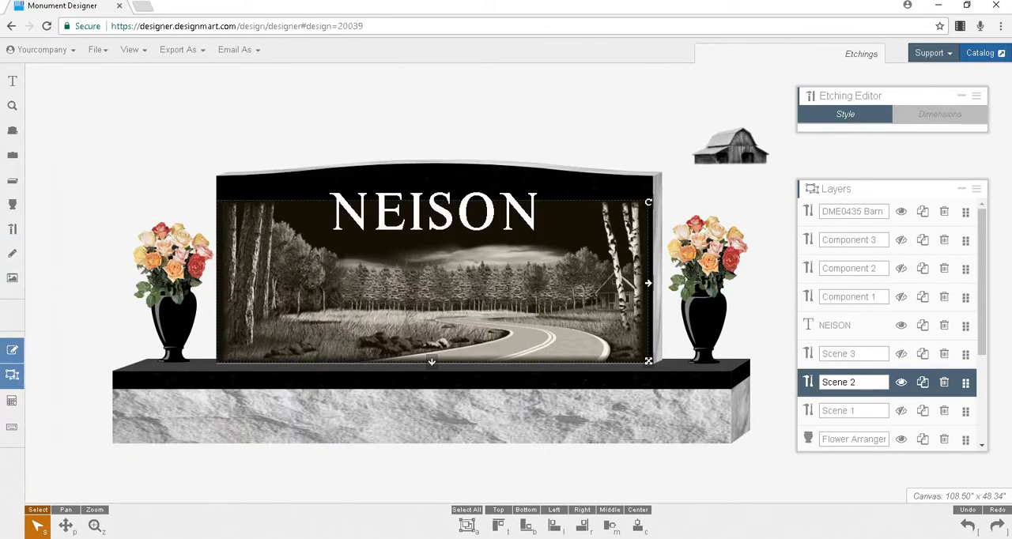
left_click_drag(733, 143, 366, 292)
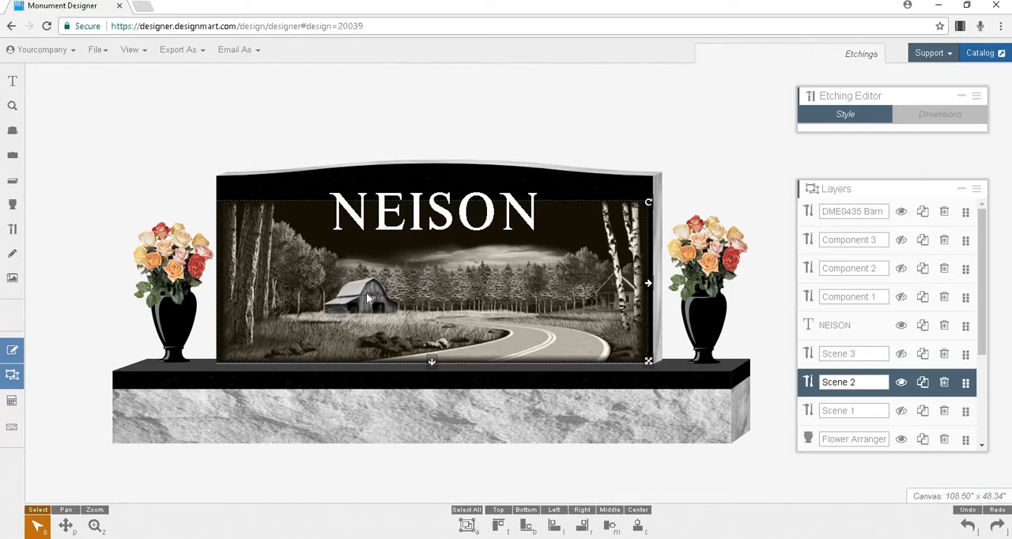
left_click(553, 110)
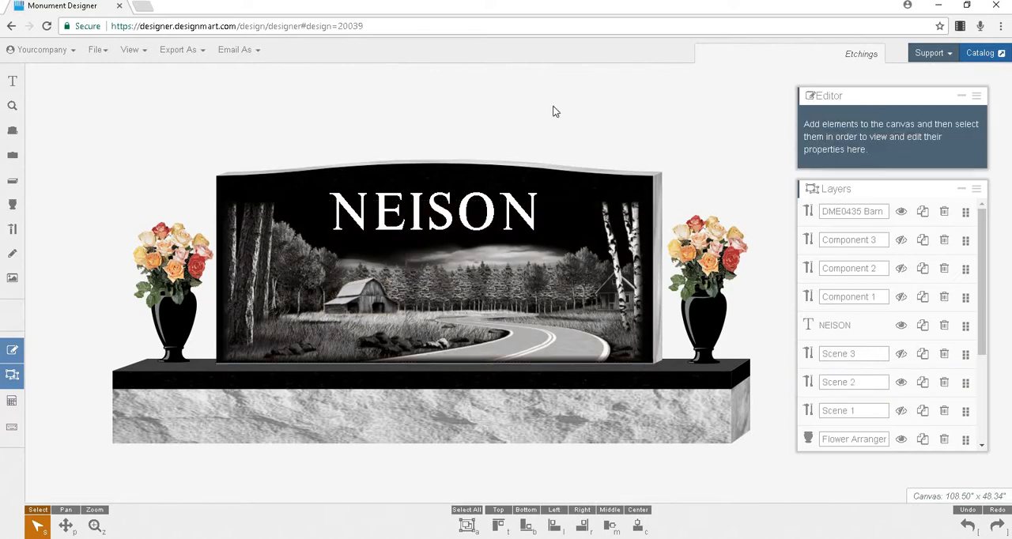
- Add the DME1837 Truck etching from the Transportation category and place it on the road in the scene's foreground
left_click(13, 254)
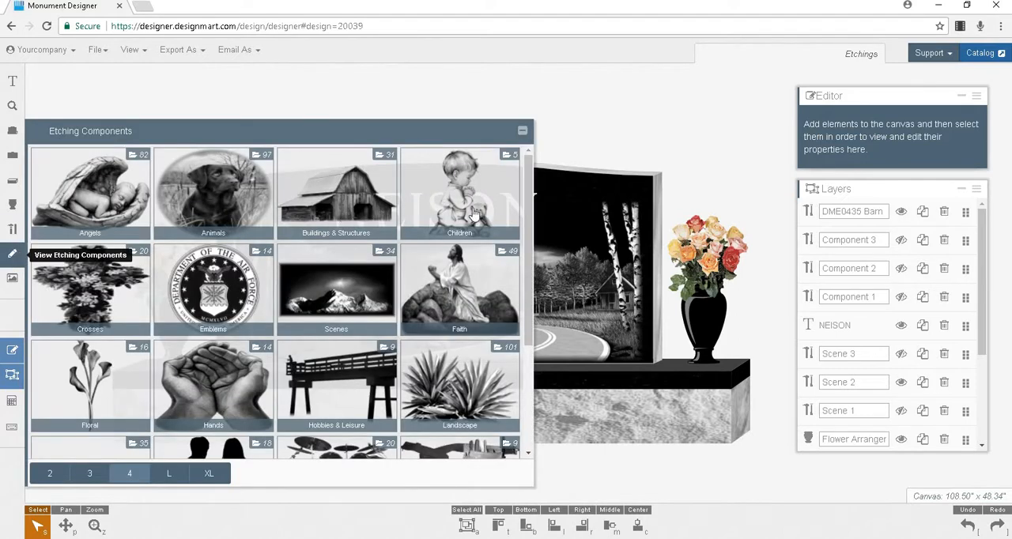
scroll(473, 215, "down", 1)
scroll(472, 215, "down", 1)
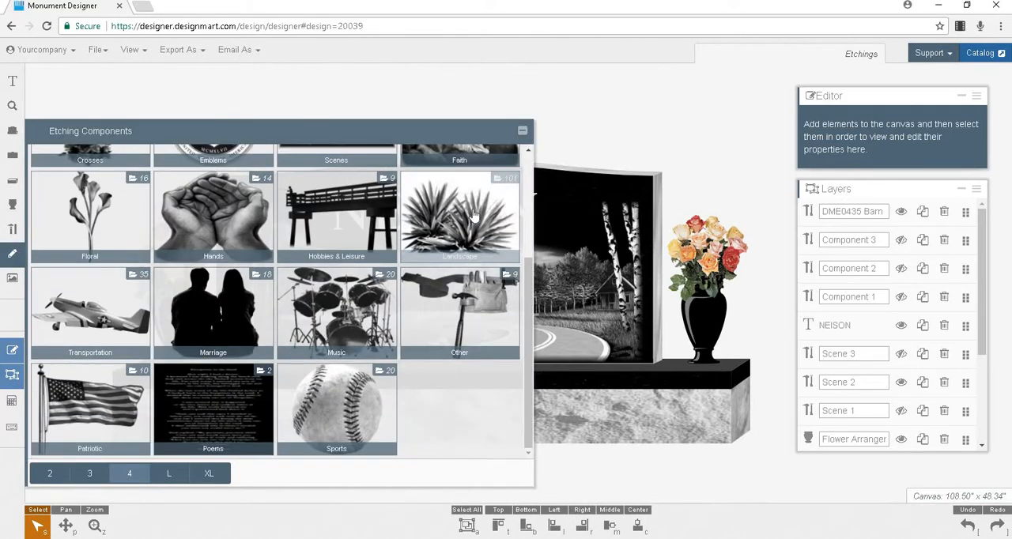
left_click(92, 303)
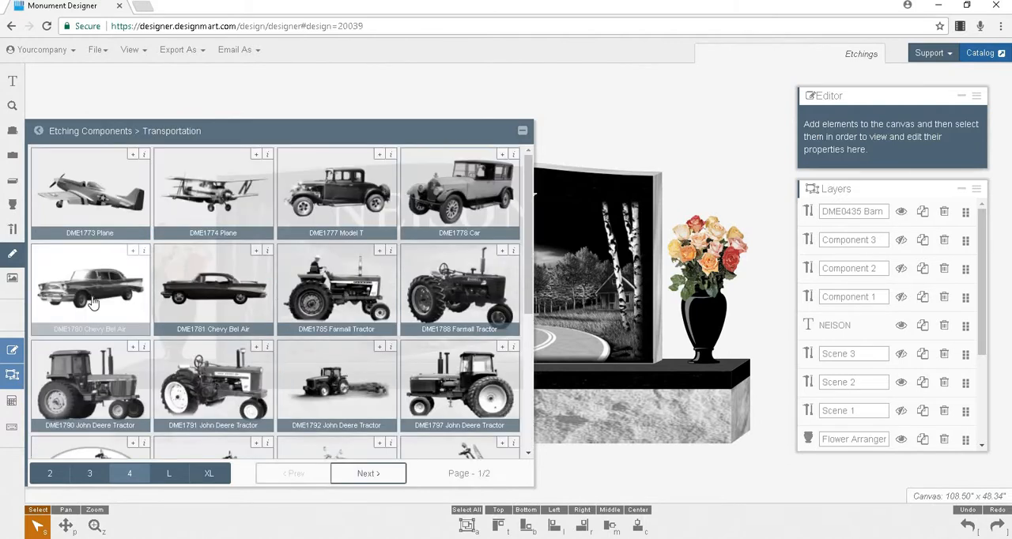
scroll(93, 302, "down", 3)
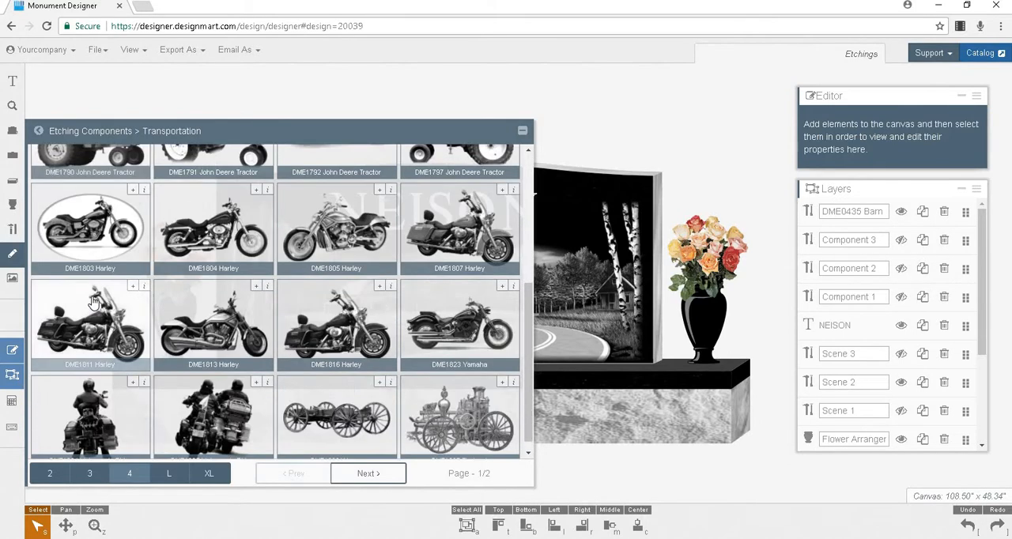
left_click(367, 474)
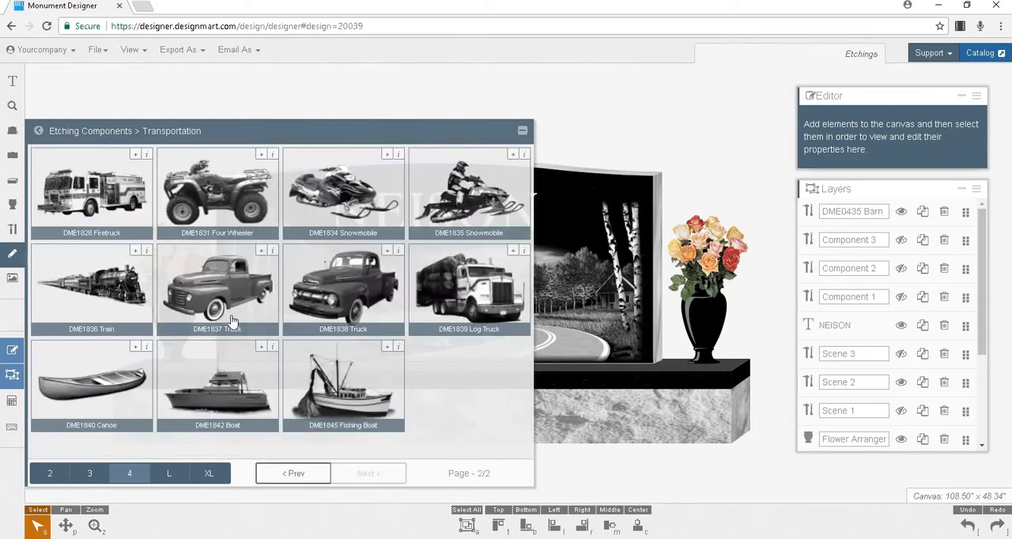
left_click_drag(234, 295, 759, 130)
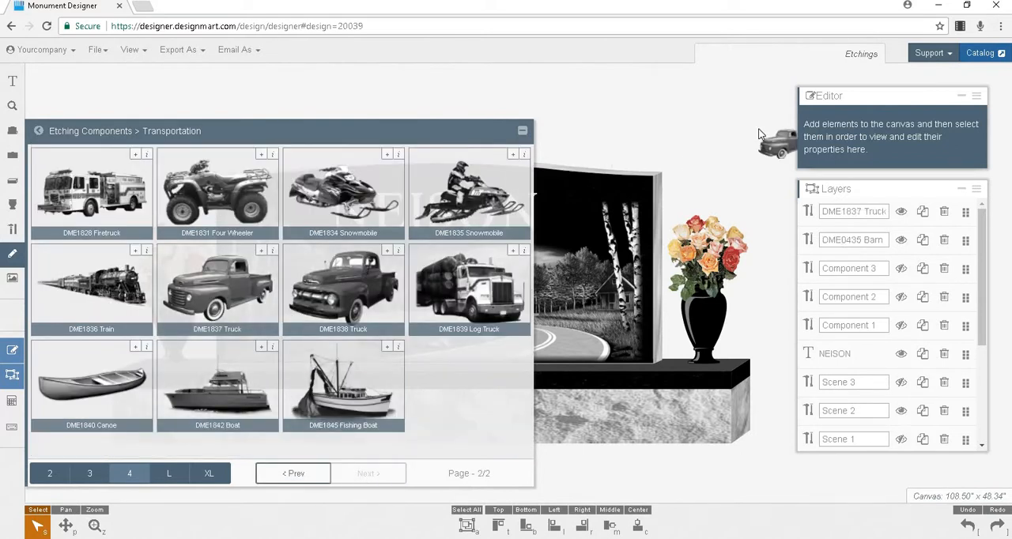
left_click(523, 131)
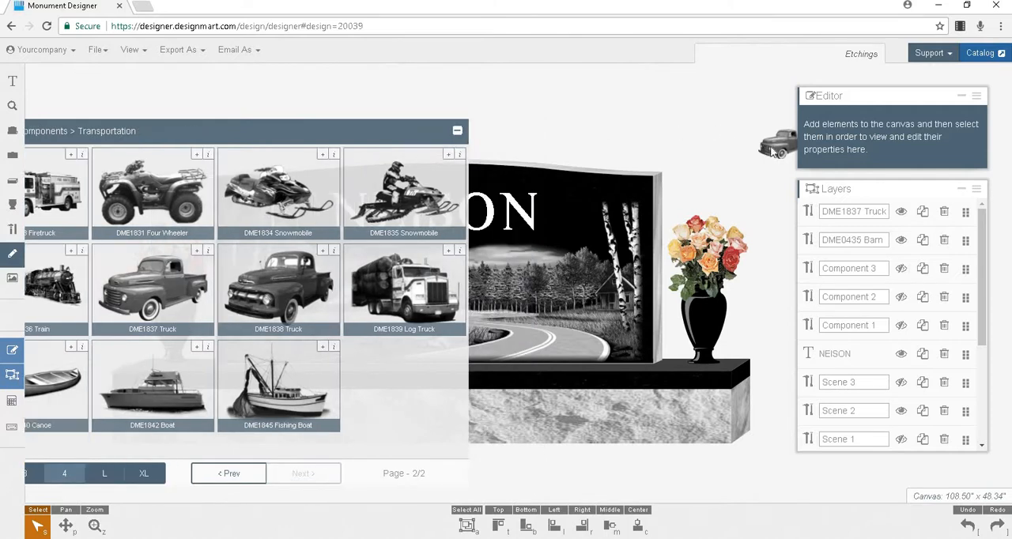
left_click_drag(779, 144, 480, 352)
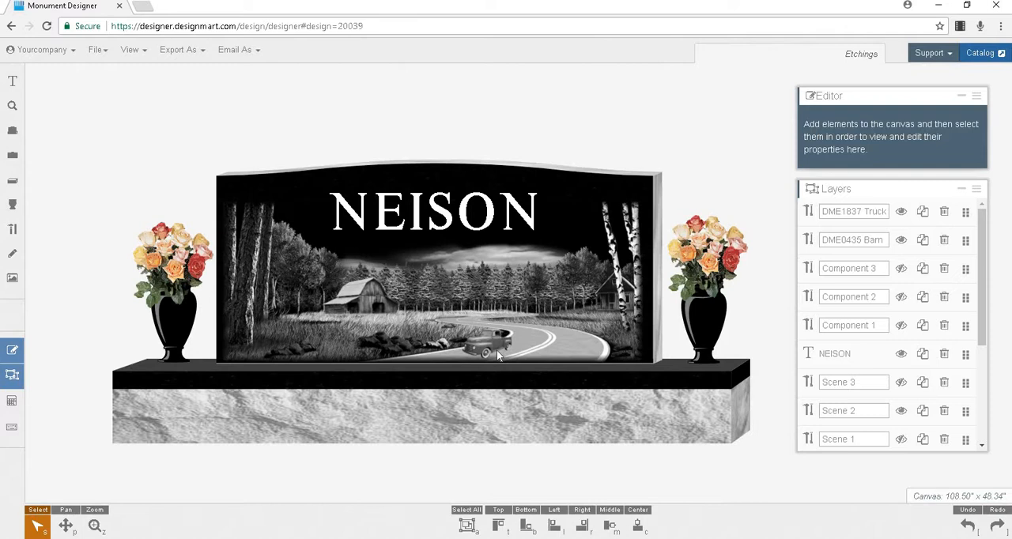
- Enlarge the truck etching slightly and reposition it on the road just above the monument's lower edge
left_click(506, 337)
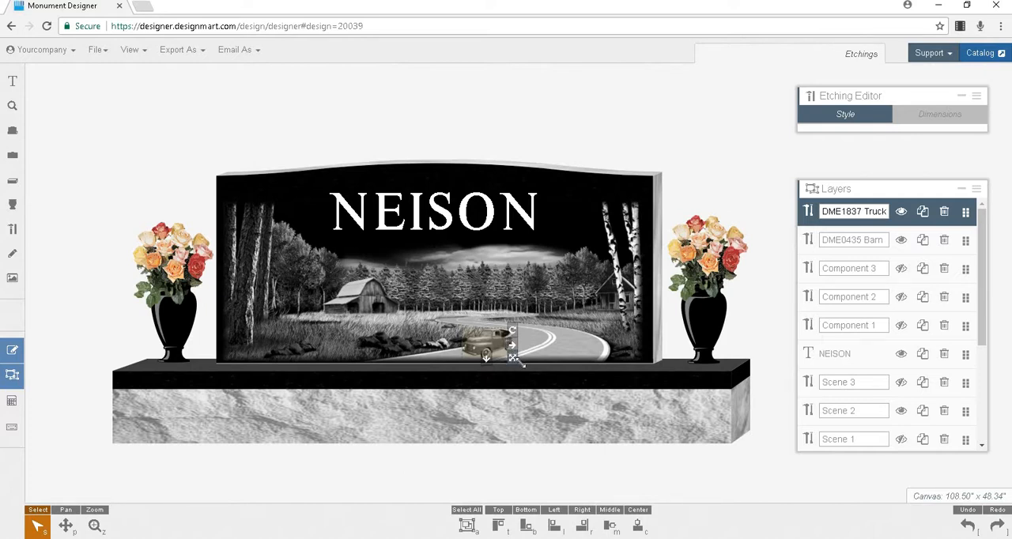
left_click_drag(522, 365, 535, 377)
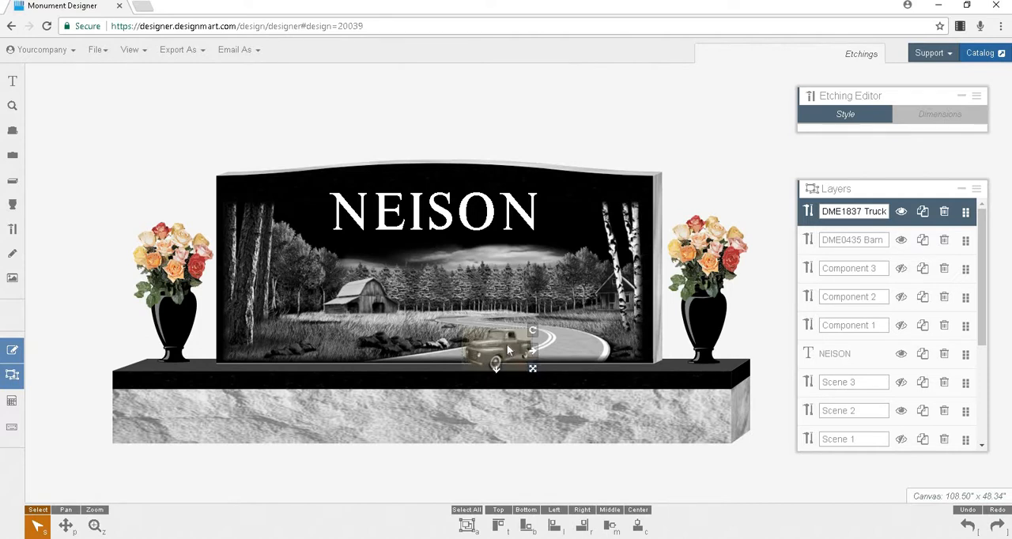
left_click_drag(507, 345, 504, 340)
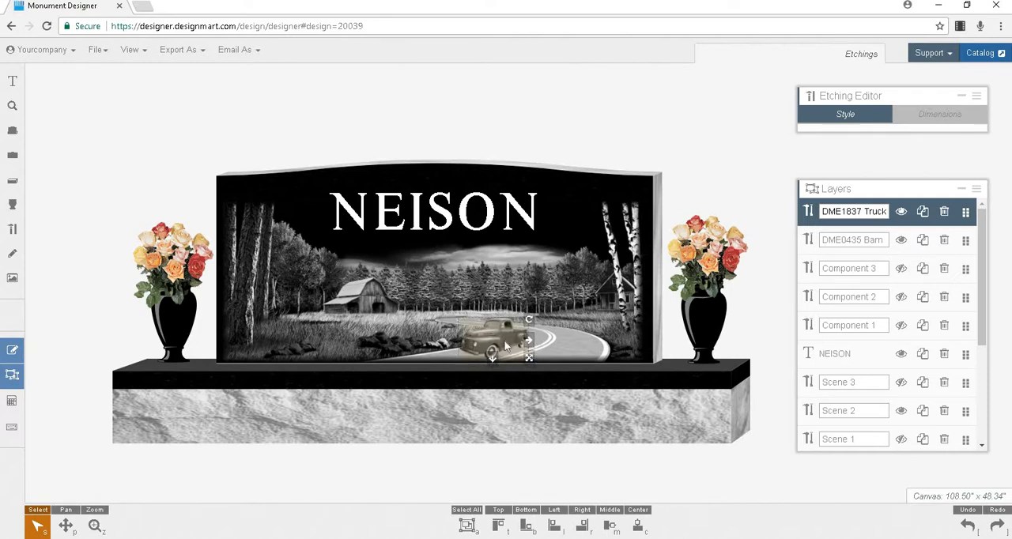
left_click(766, 253)
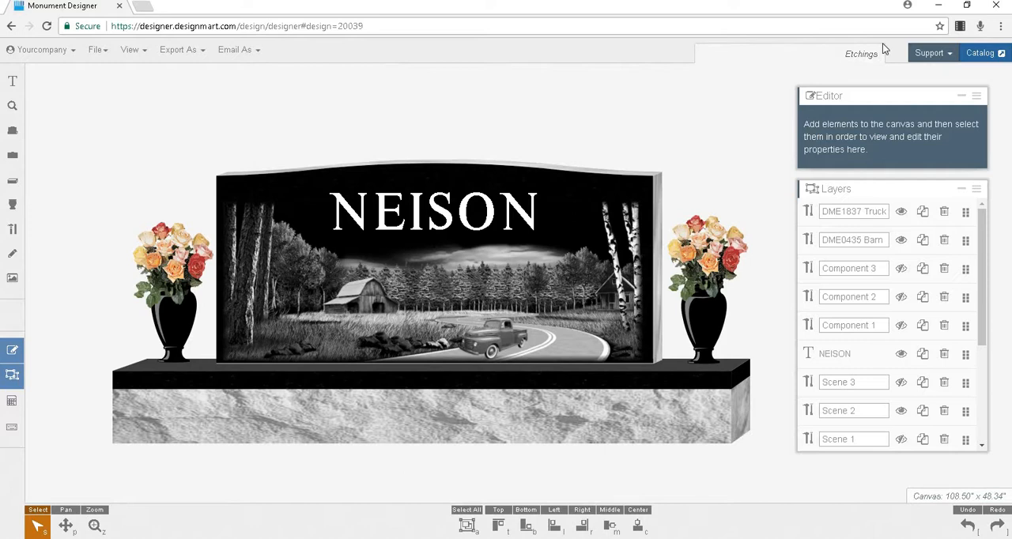
- Export the finished monument design as an Etching Package
left_click(202, 53)
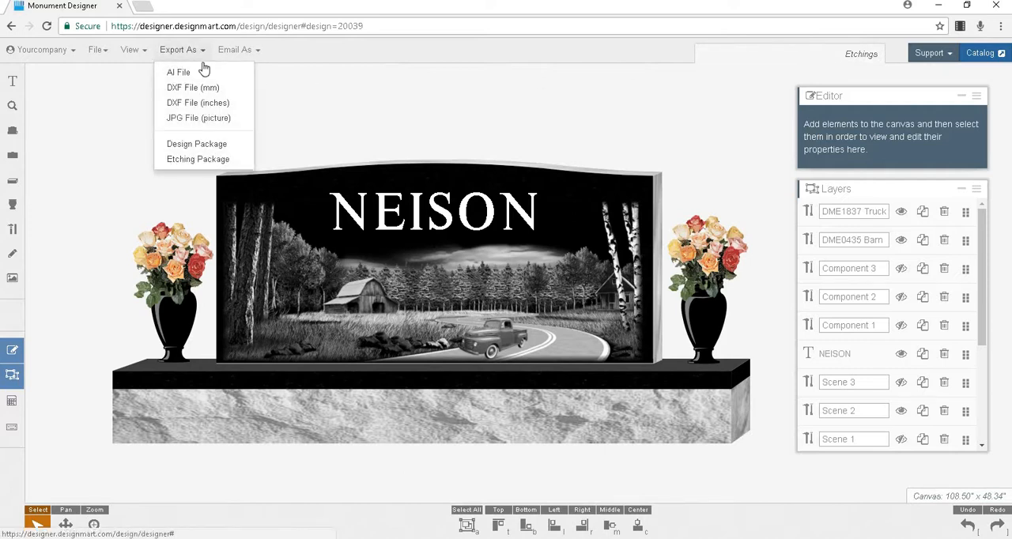
left_click(207, 159)
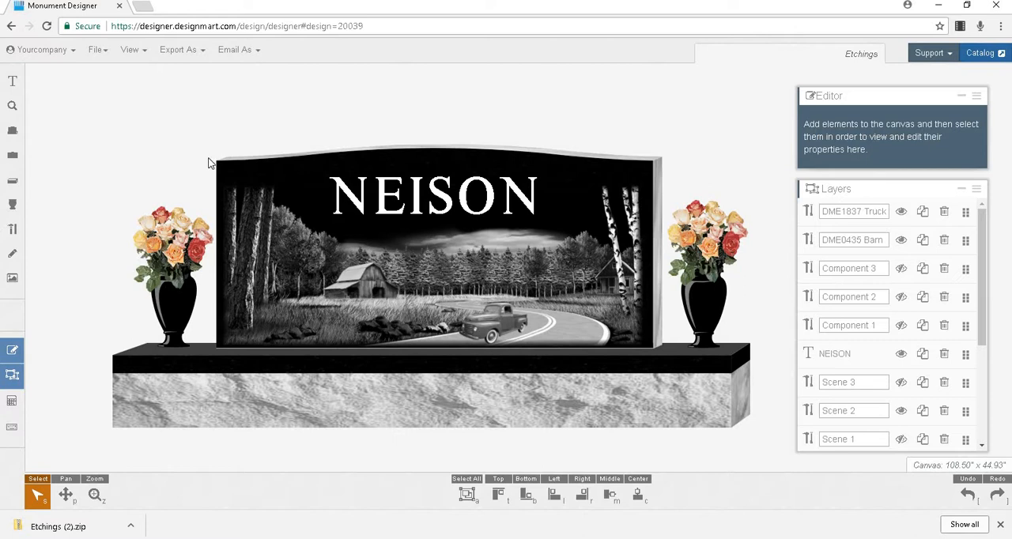
- Switch to File Explorer and extract Etchings (2).zip in Downloads to the Etchings (2) folder, with extracted files shown when complete
key("super+e")
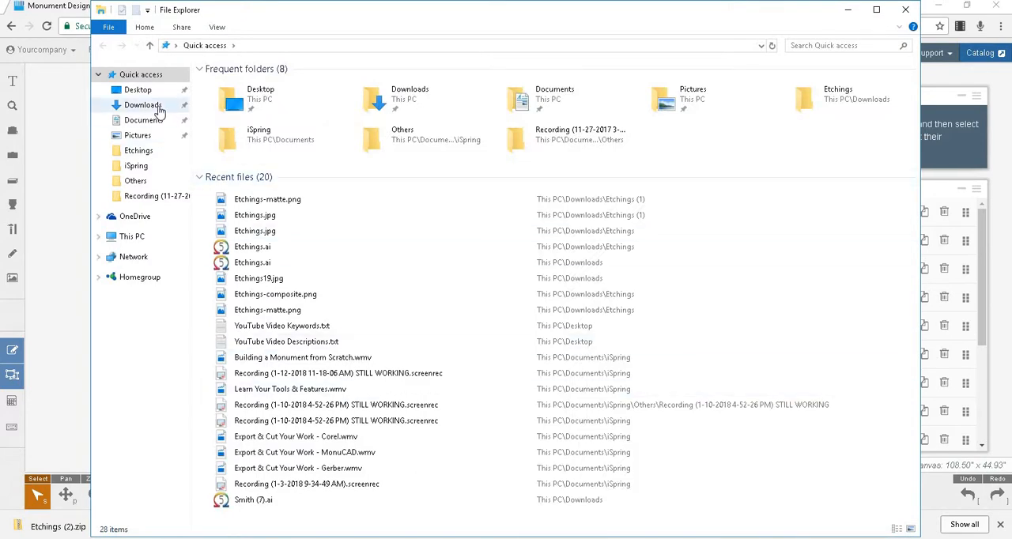
left_click(143, 105)
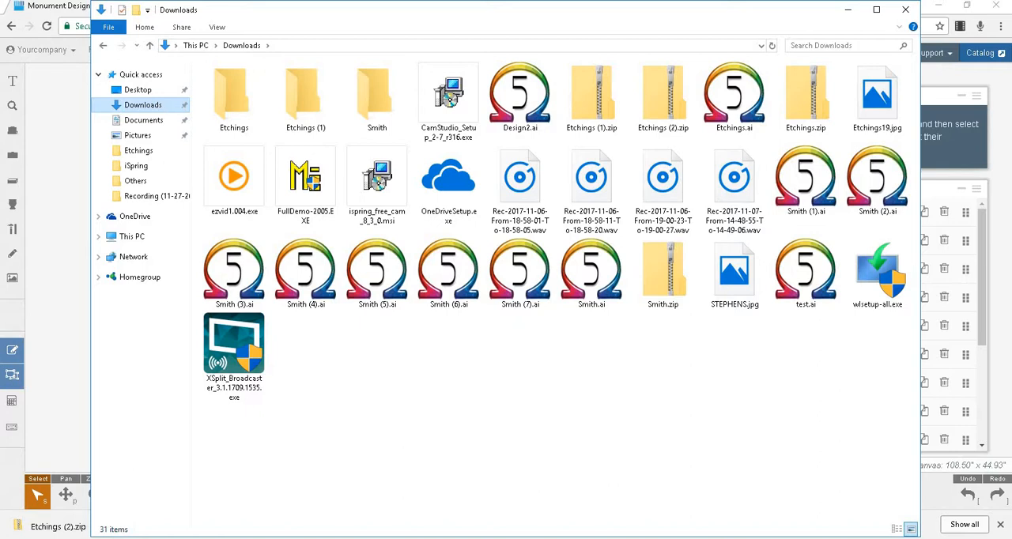
right_click(658, 83)
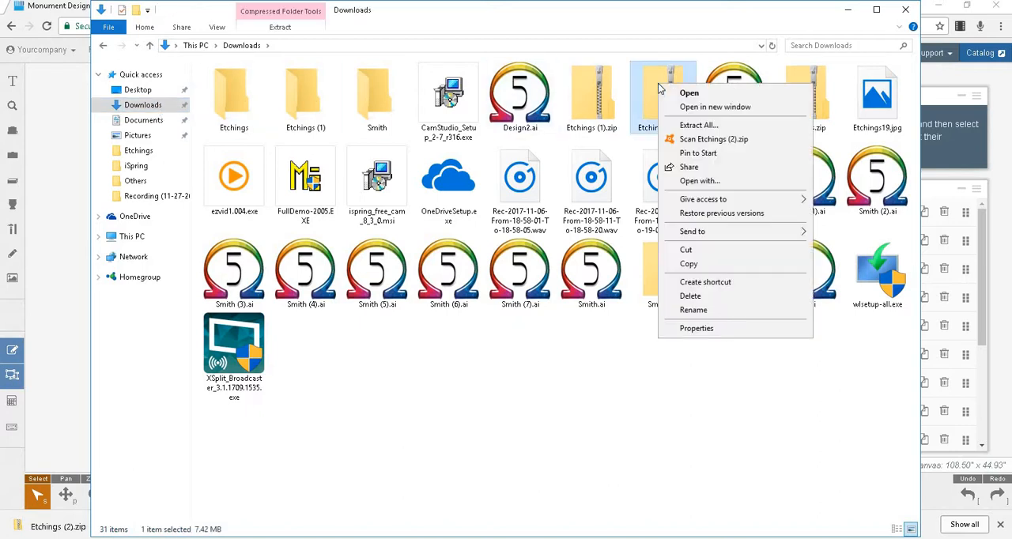
left_click(689, 125)
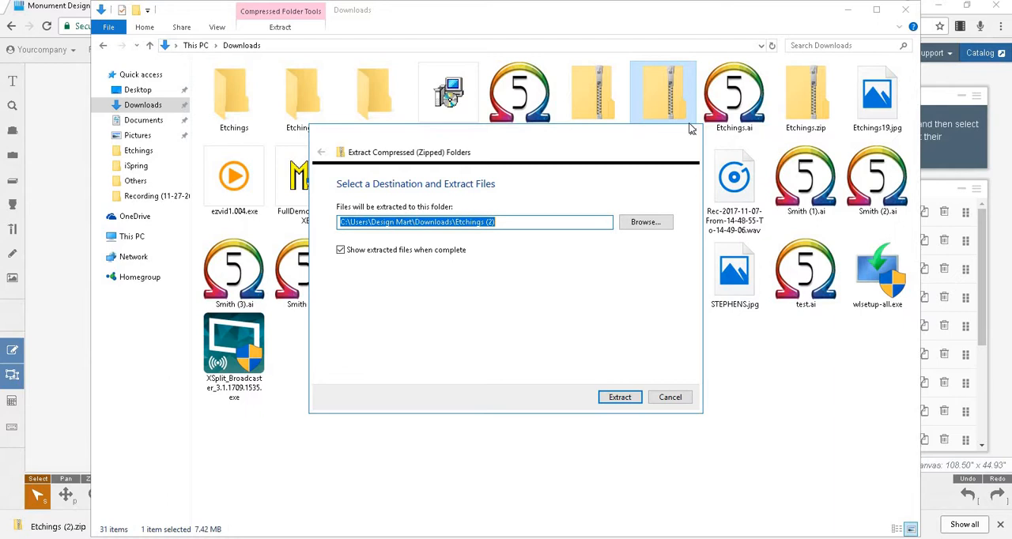
left_click(616, 393)
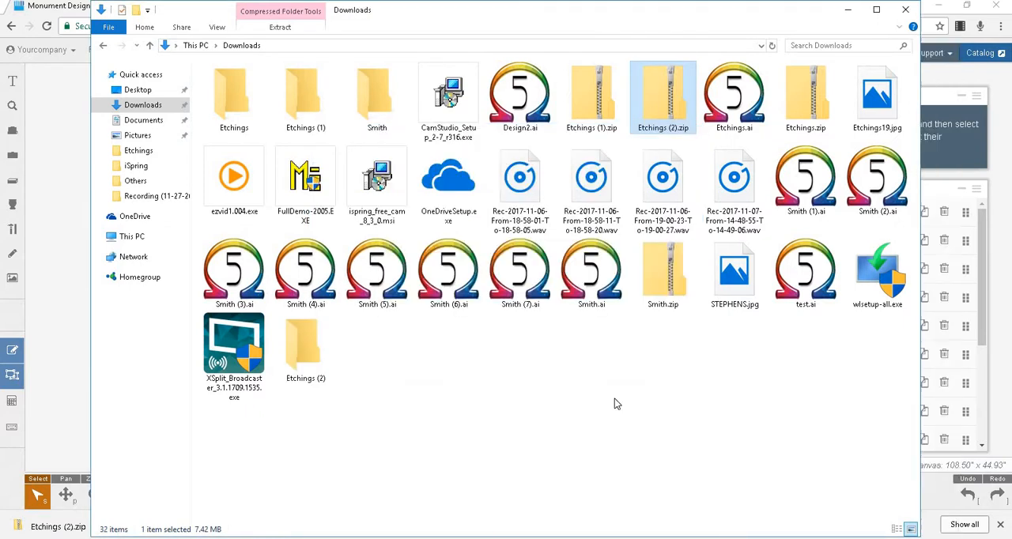